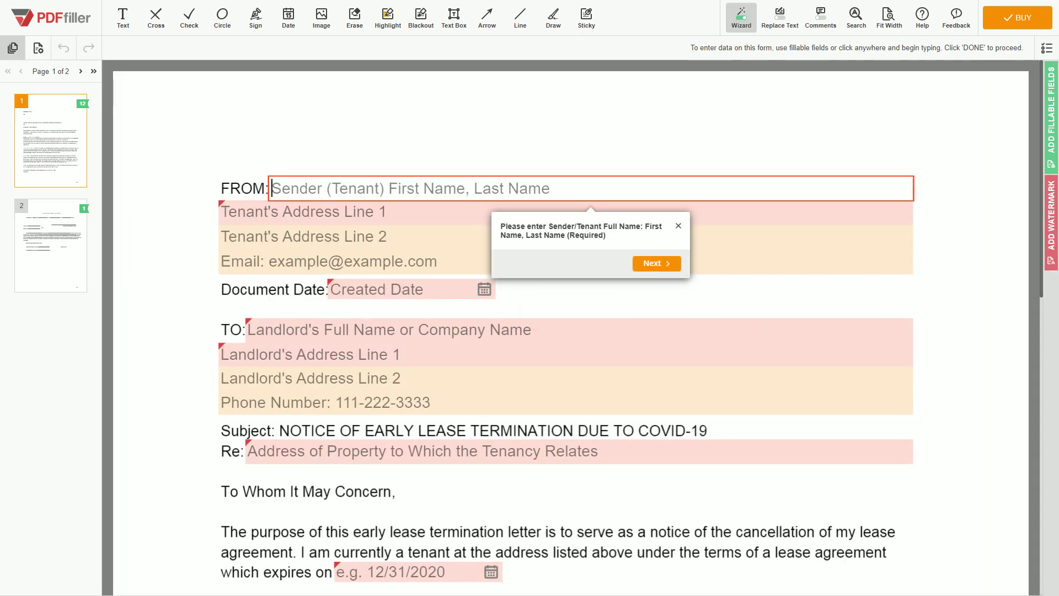
text(JOHN DOE)
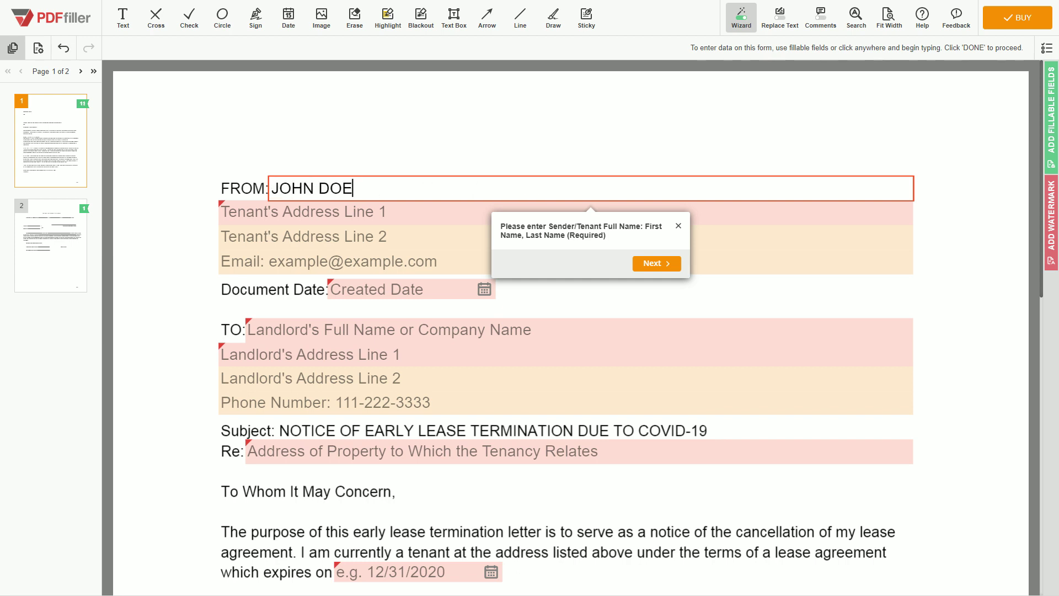
- Enter the tenant's name, street address, city line and email, with document date 04/07/2020
key(Tab)
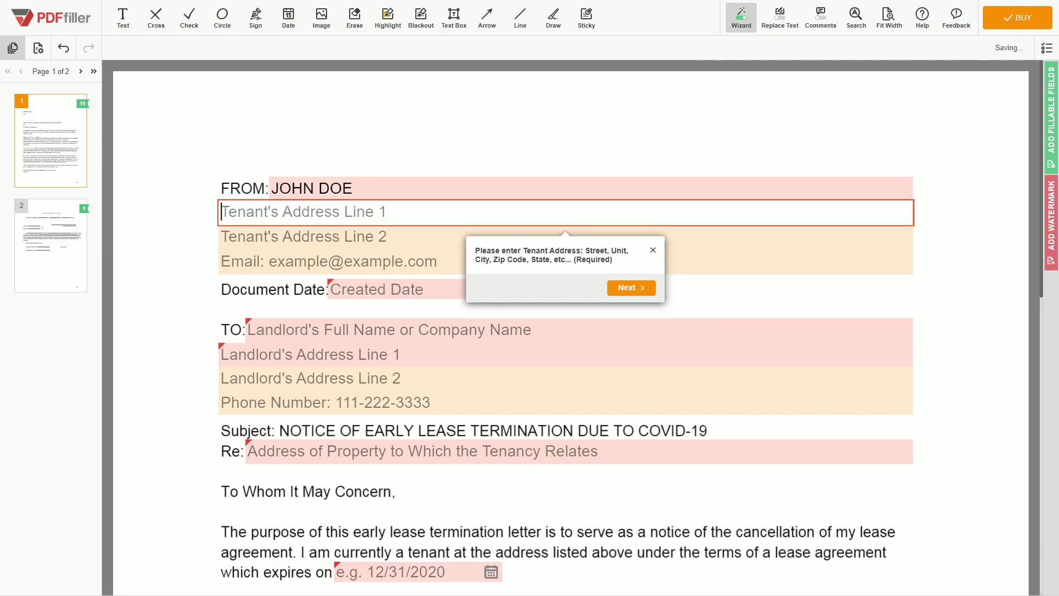
text(123 )
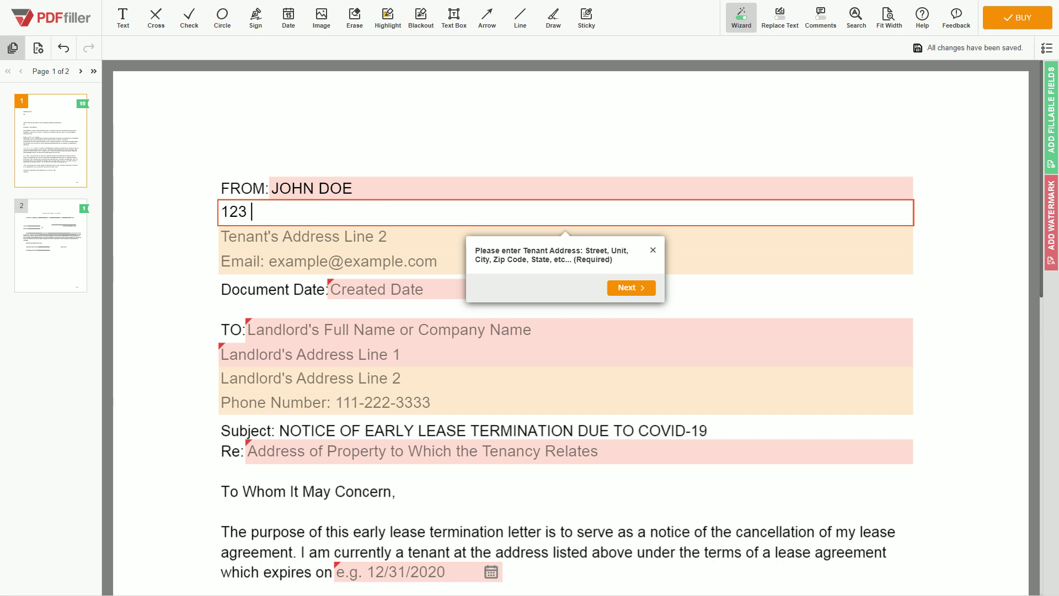
text(EXAMPLE STR, U)
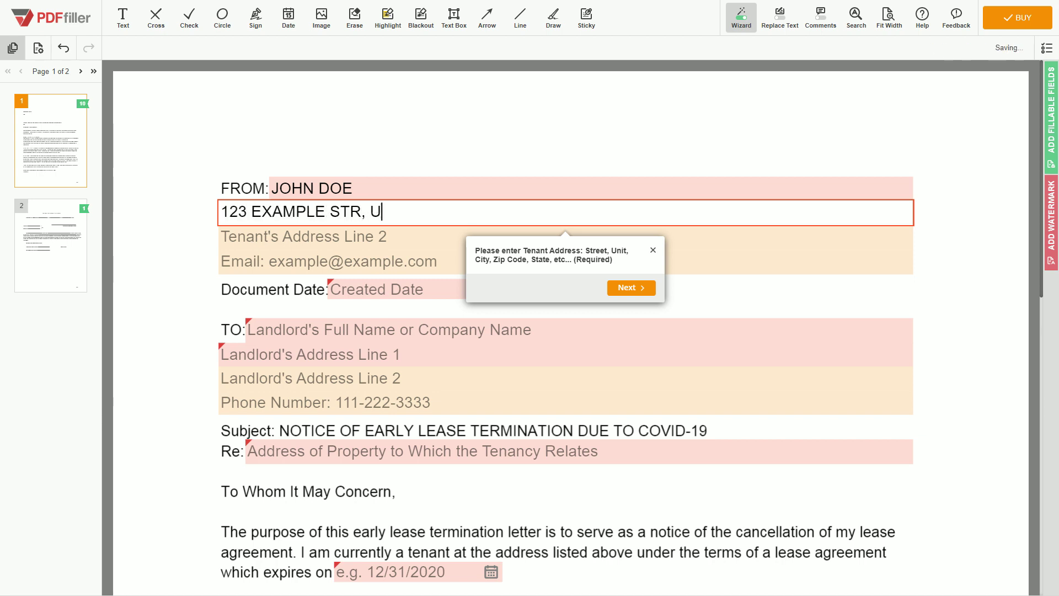
text(NIT 1)
key(Tab)
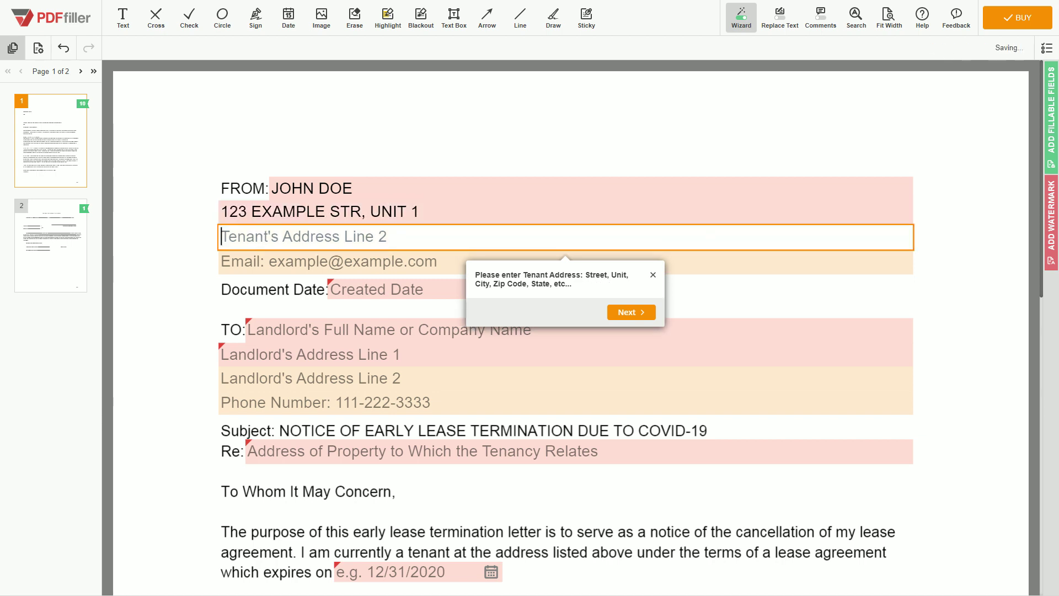
text(NEW YORK, NY 12345)
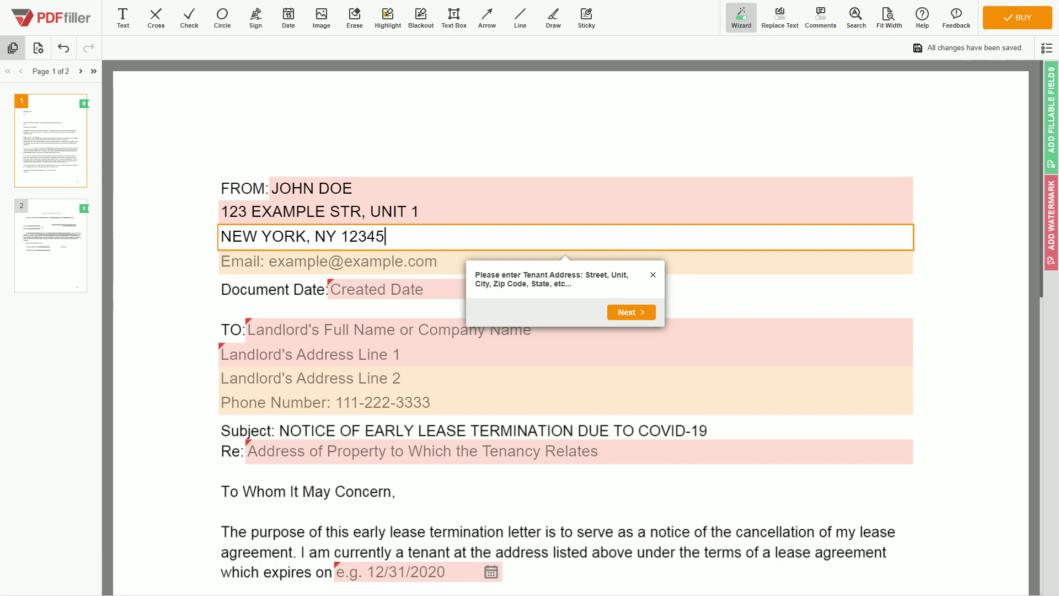
key(Tab)
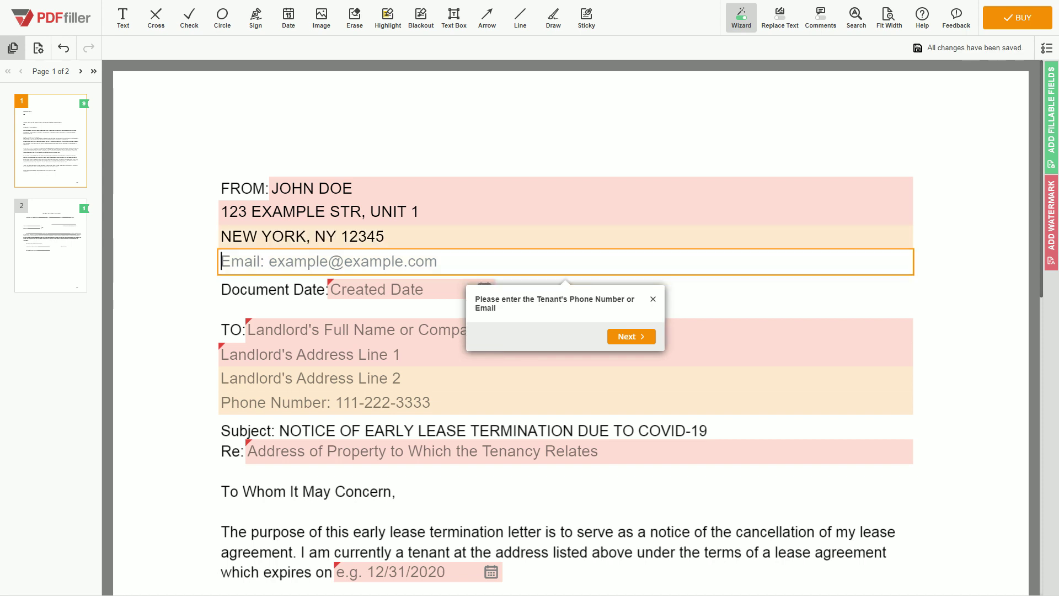
text(Email: exam)
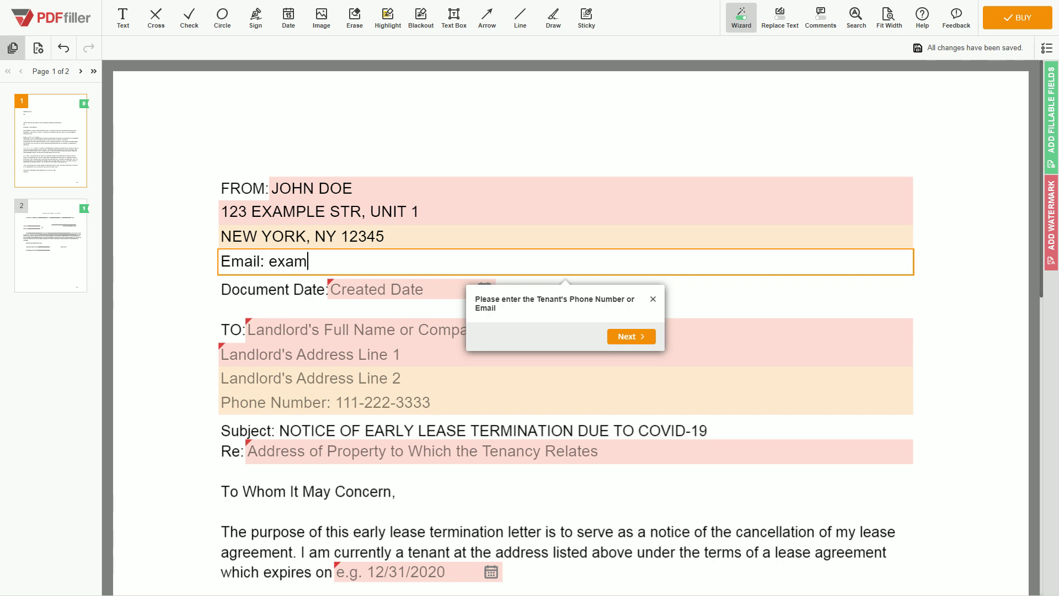
text(@exa)
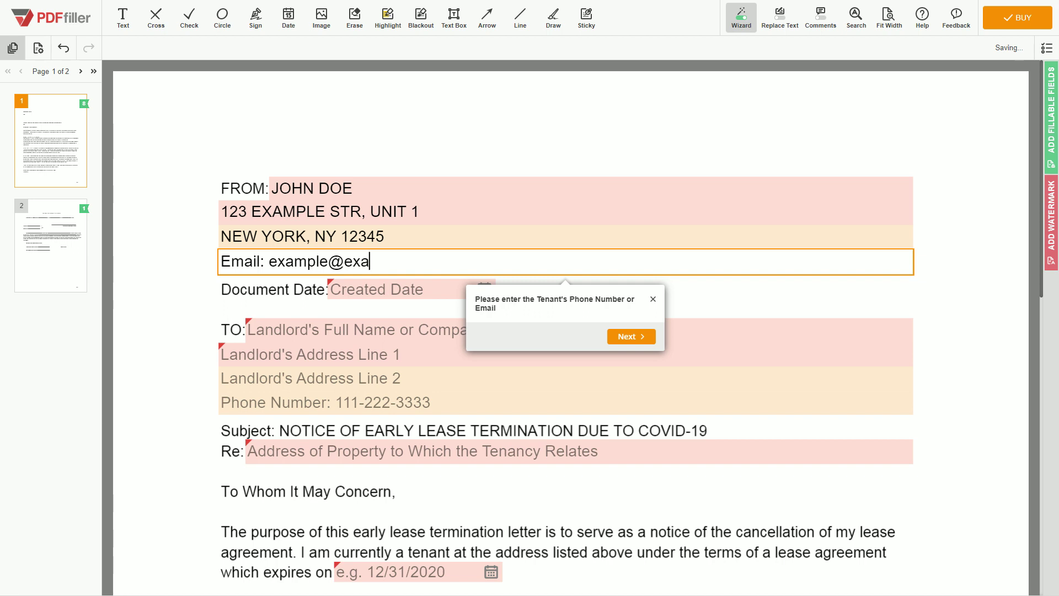
text(.com)
key(Tab)
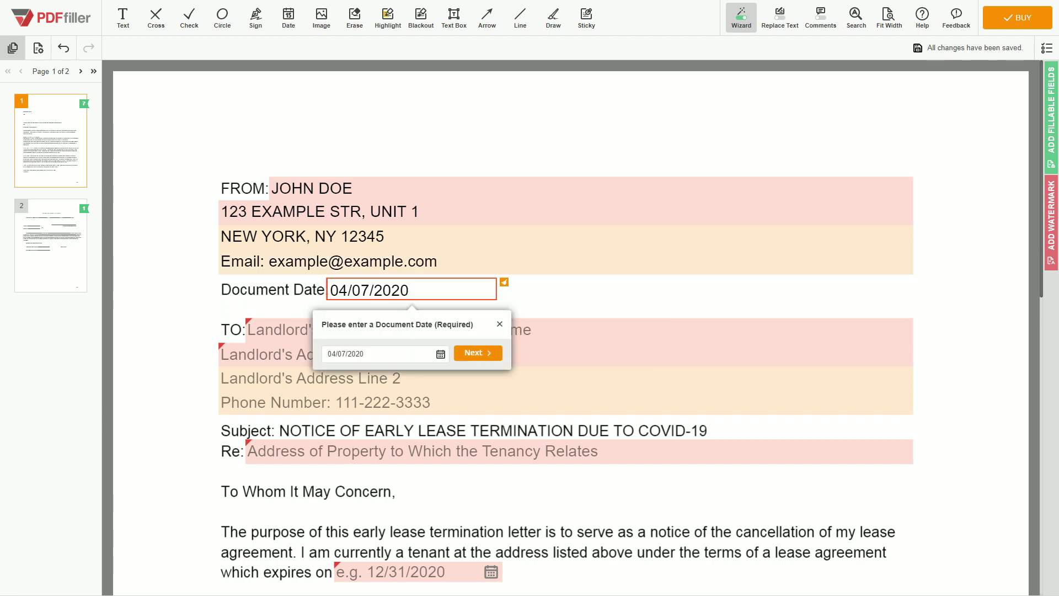
key(Tab)
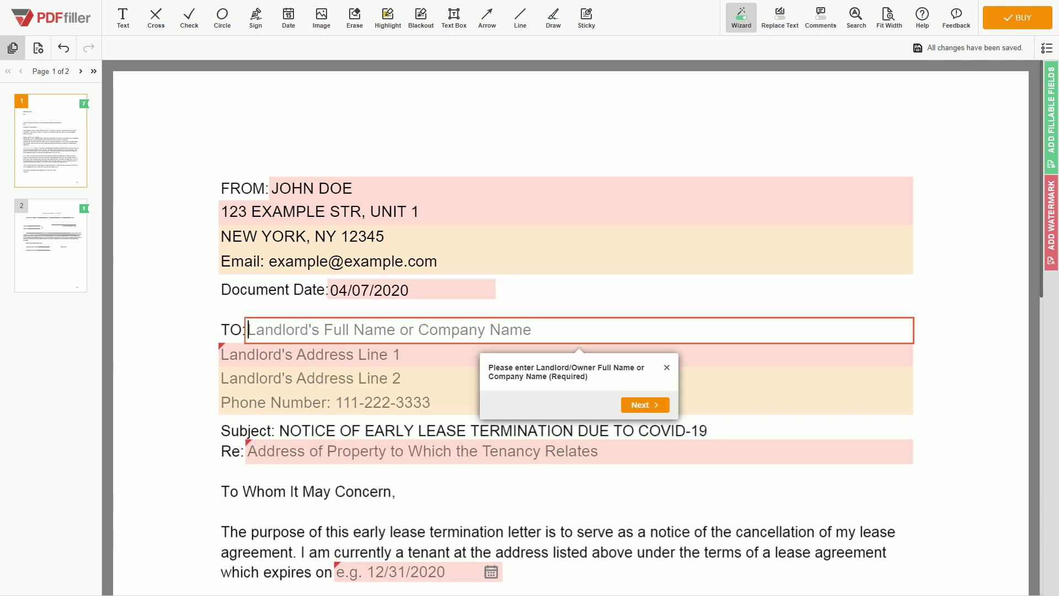
text(MET DAQ)
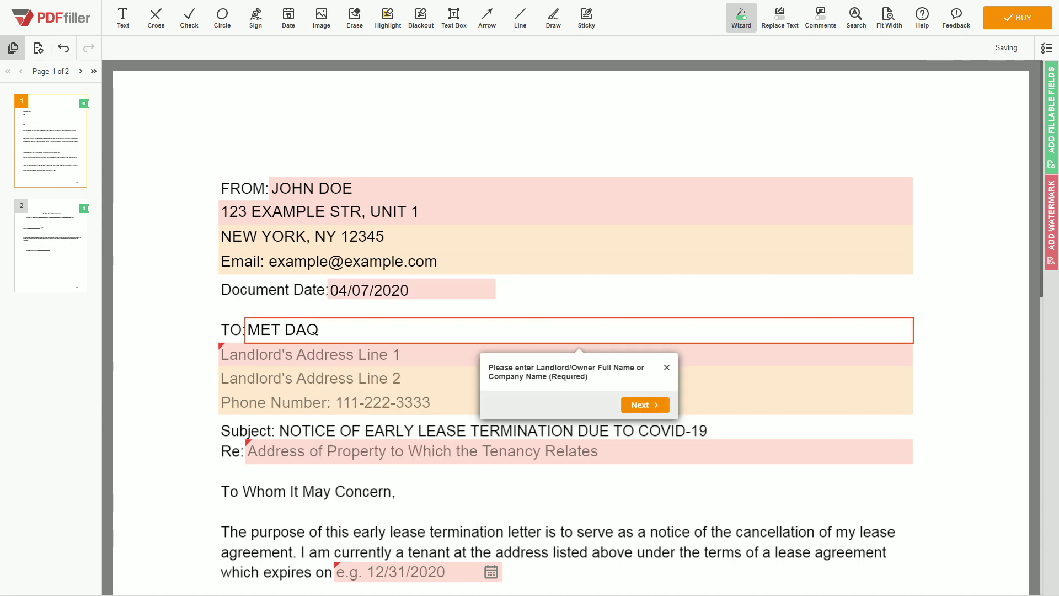
key(Tab)
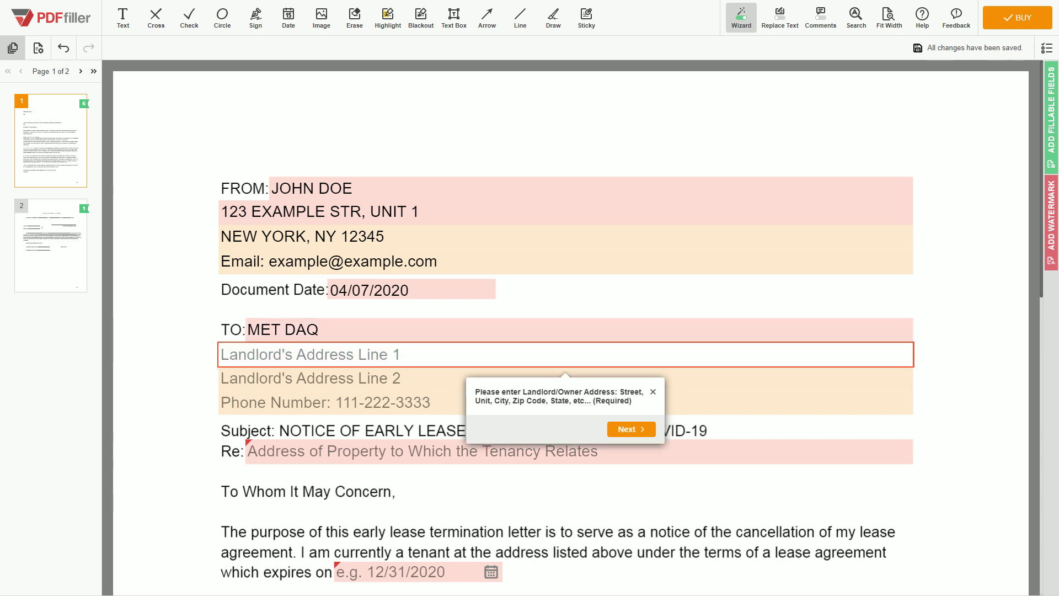
text(STREET)
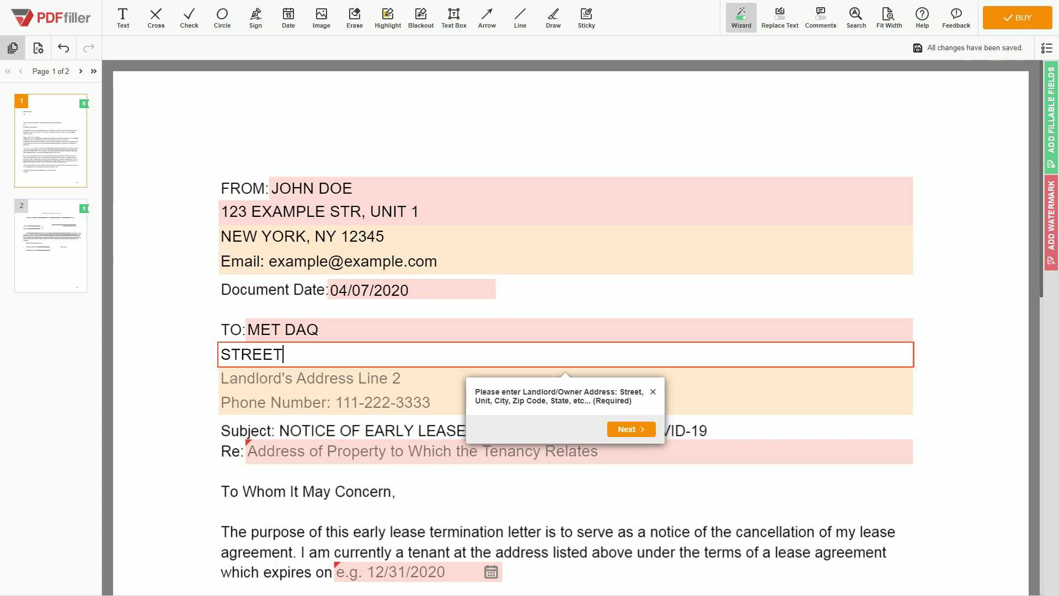
text(AMPLE 123,)
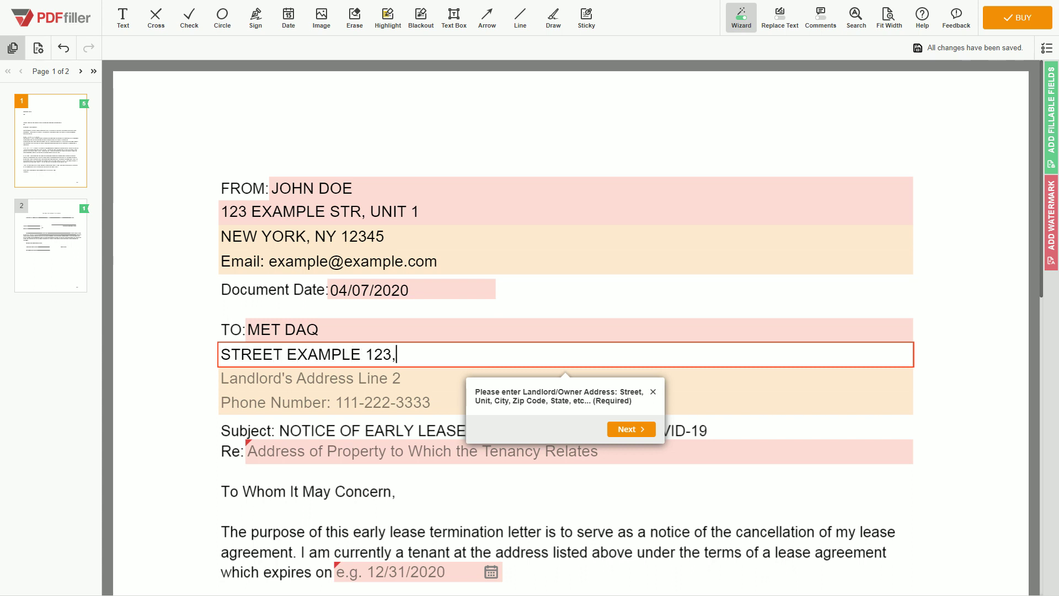
text( UNIT 2)
key(Tab)
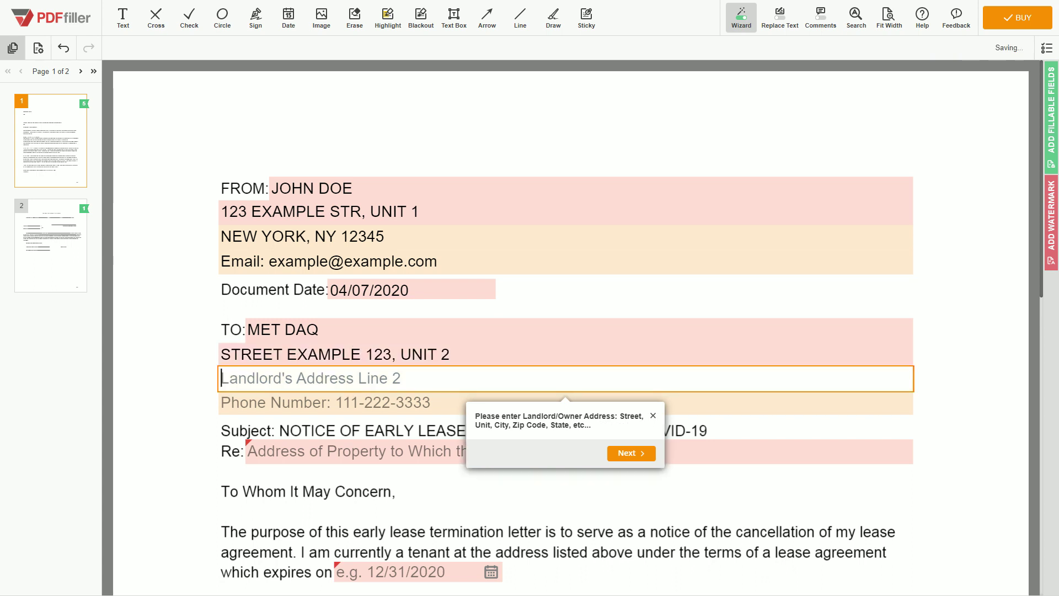
text(MIAMI, FL 54321)
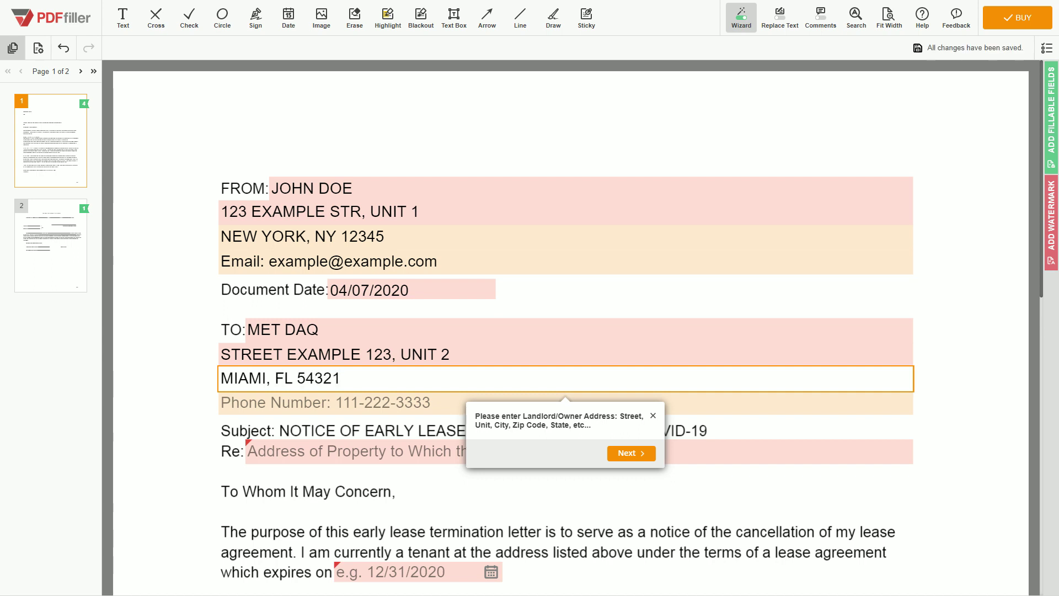
key(Tab)
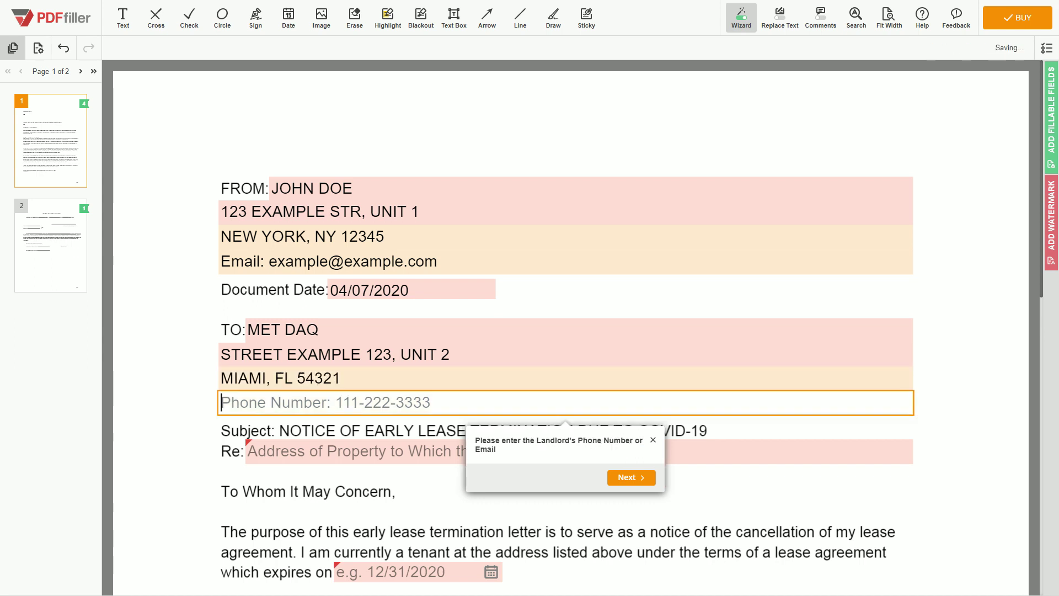
text(Phone Number)
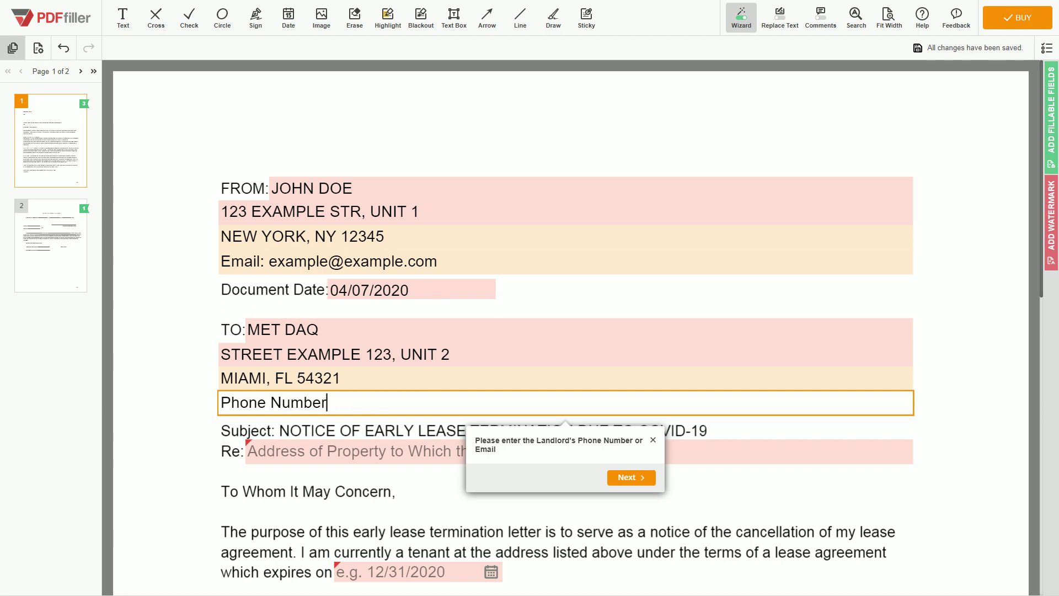
text( 111-222-)
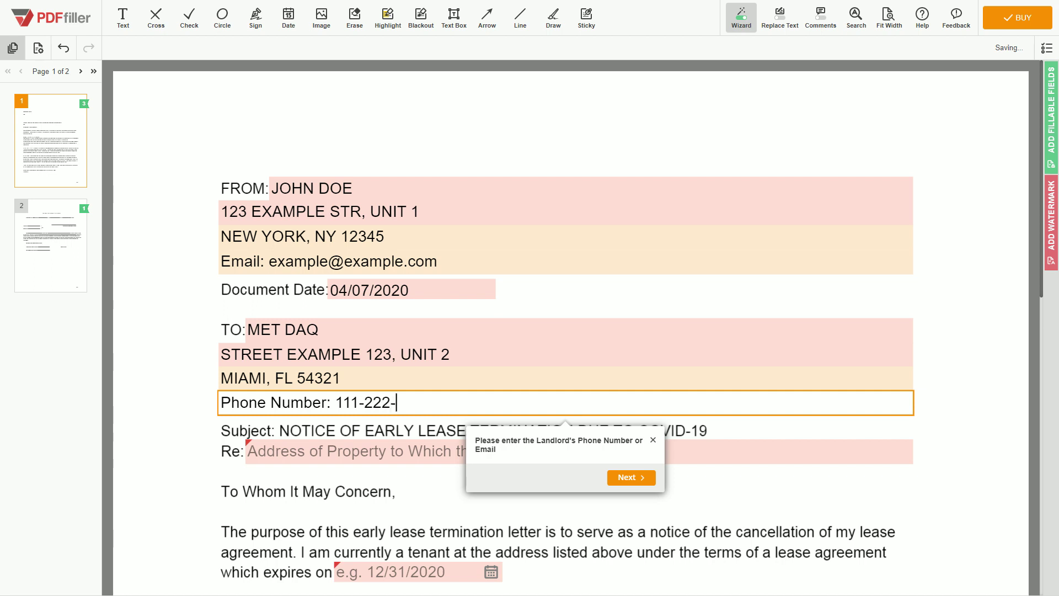
text(3333)
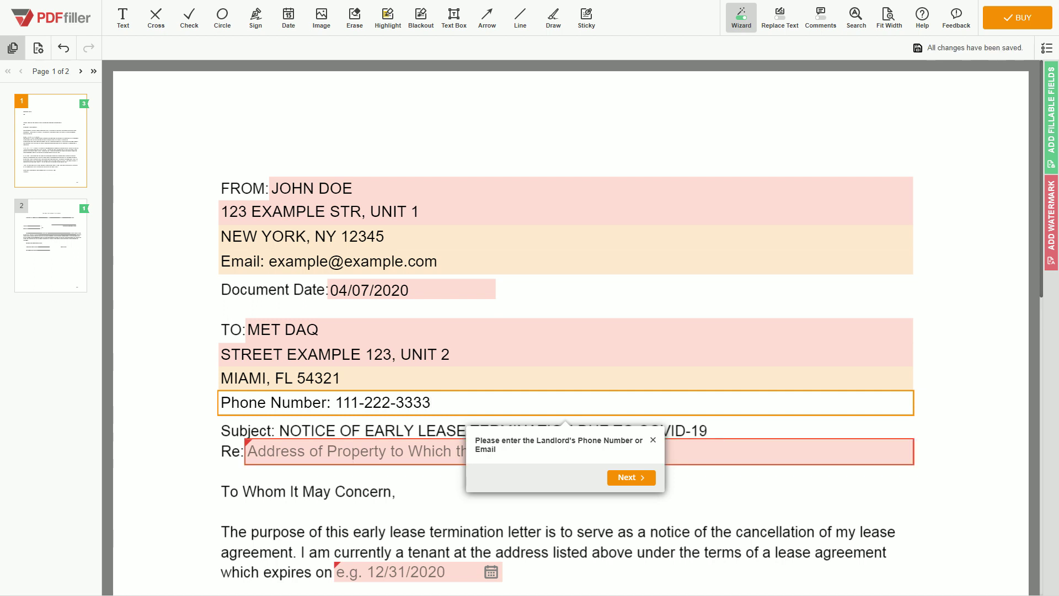
key(Tab)
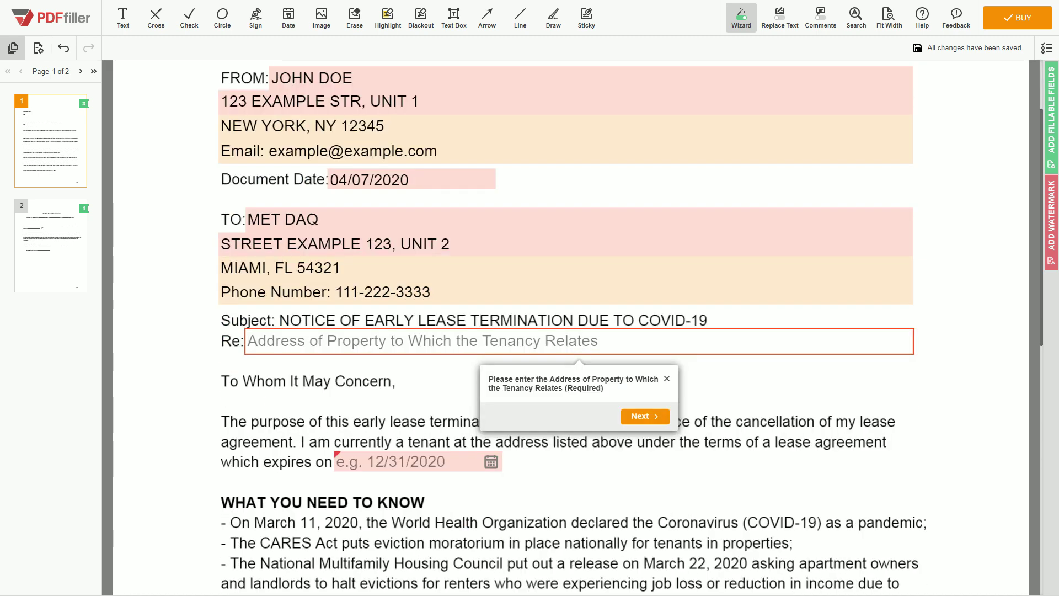
text(123 EXAM)
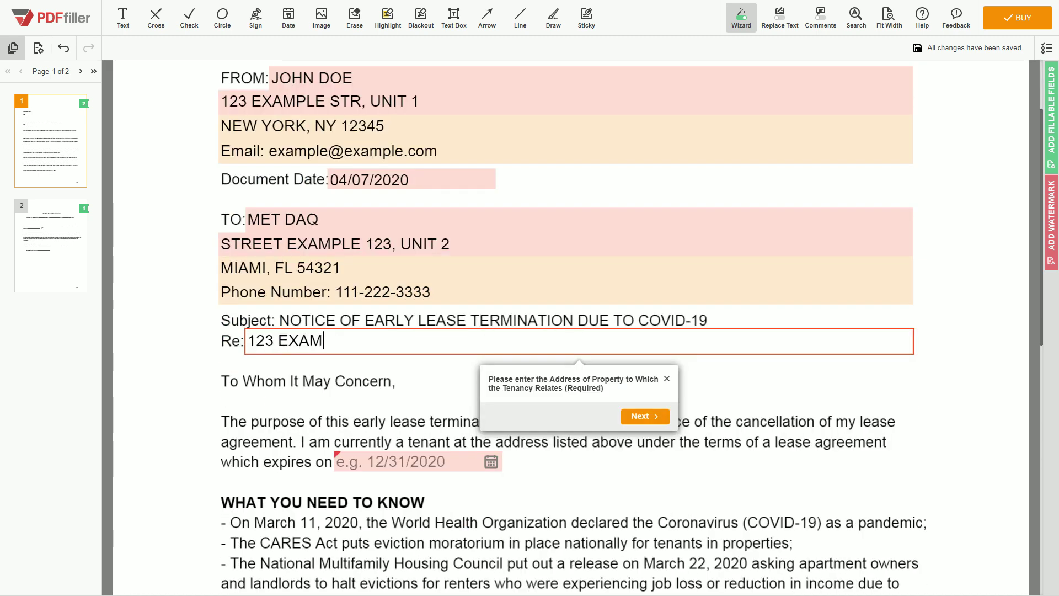
text(PLE STR, UNIt)
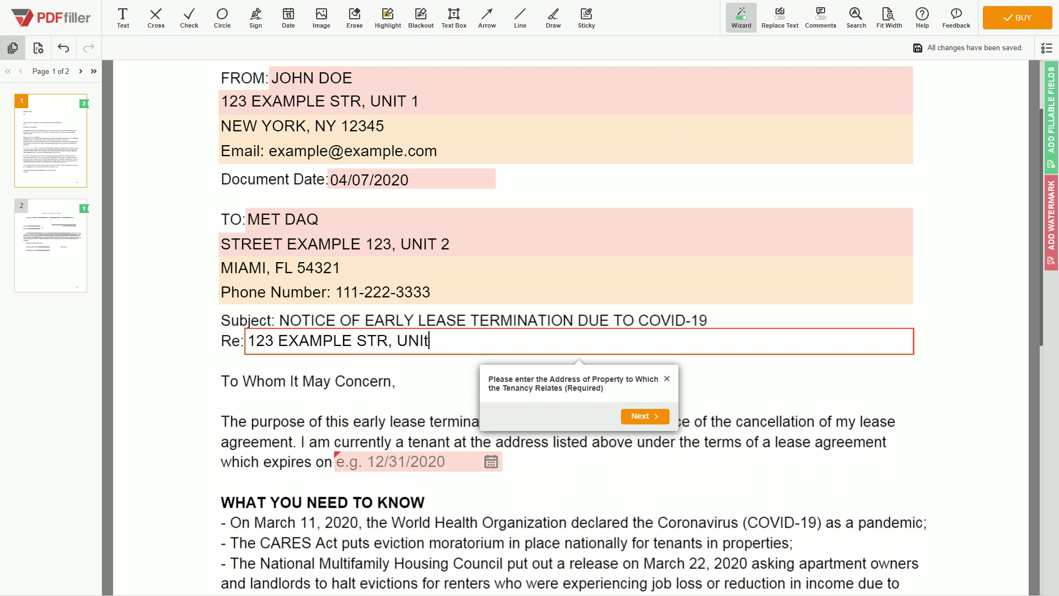
- Enter the property address in the Re: field with UNIT corrected to uppercase
key(BackSpace)
text(T 1, NEW YORK)
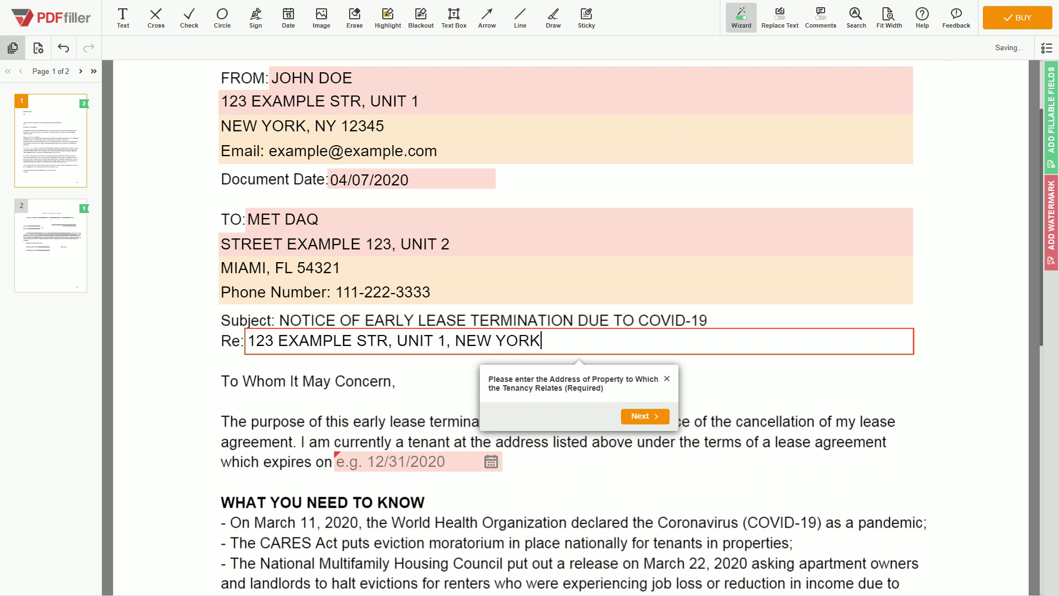
text(, NY 12345)
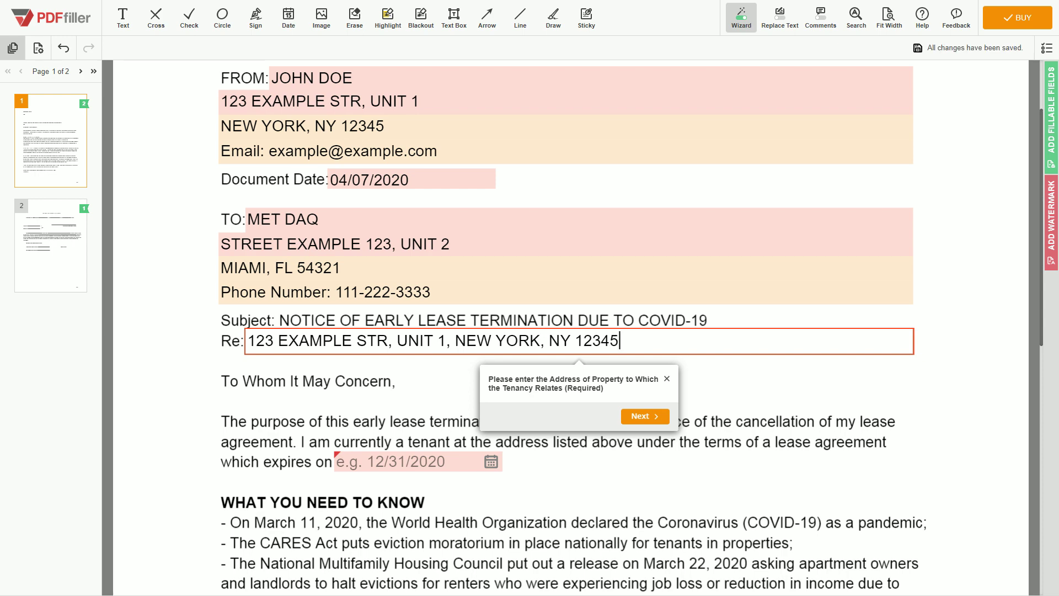
scroll(567, 331, down, 1)
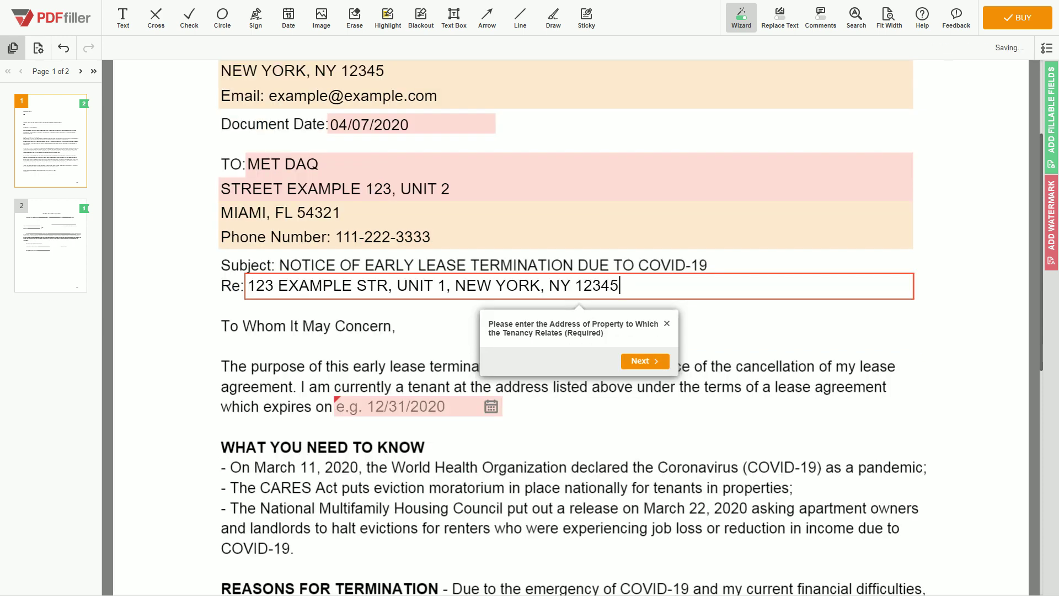
scroll(567, 331, down, 1)
key(Tab)
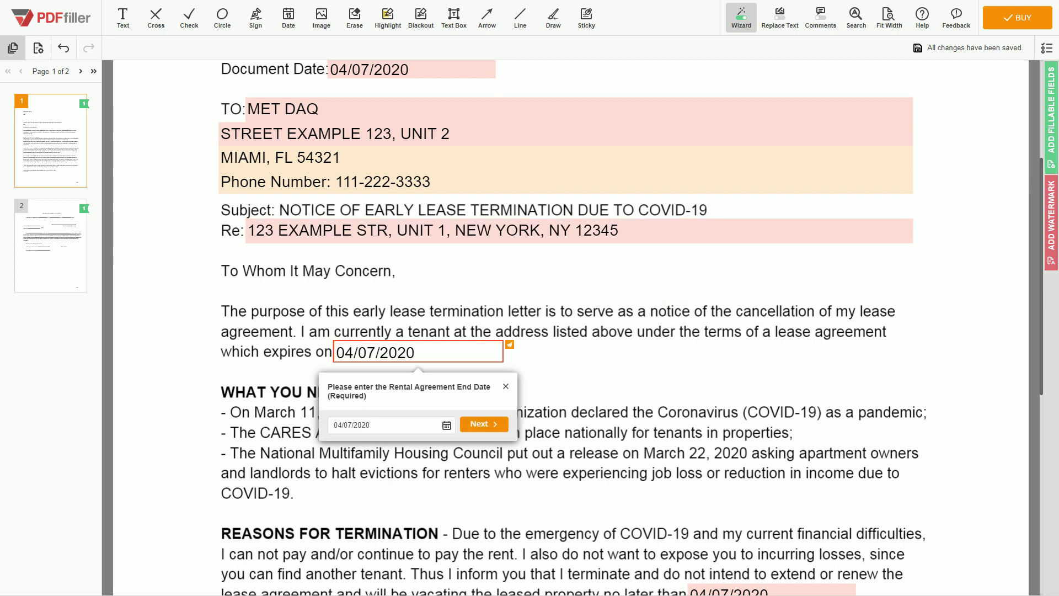
- Set the lease end date to 12/31/2020 and the vacate date to 04/15/2020
key(ctrl+a)
text(12/)
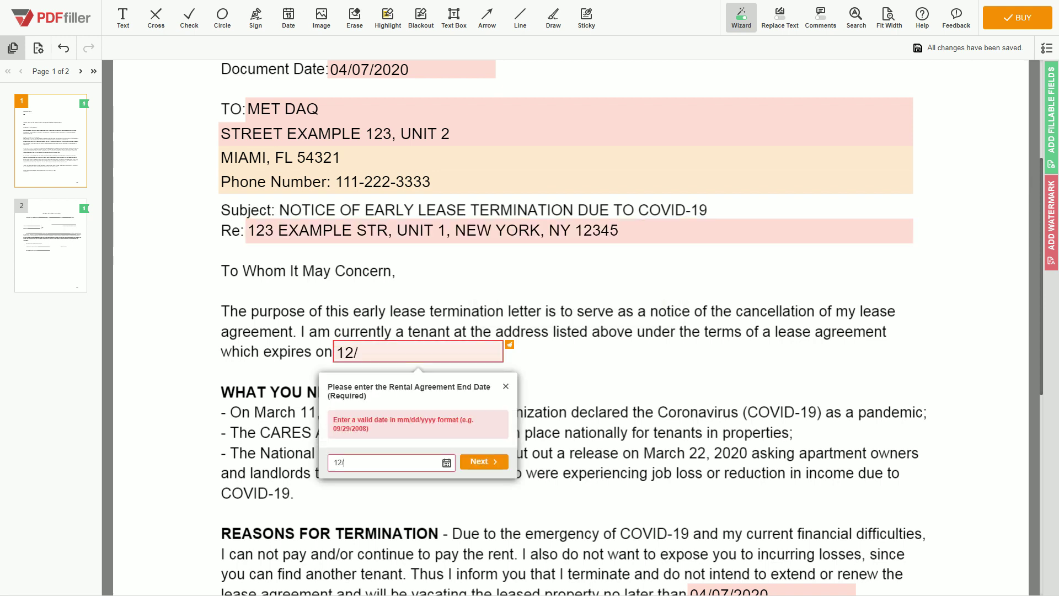
text(31/2020)
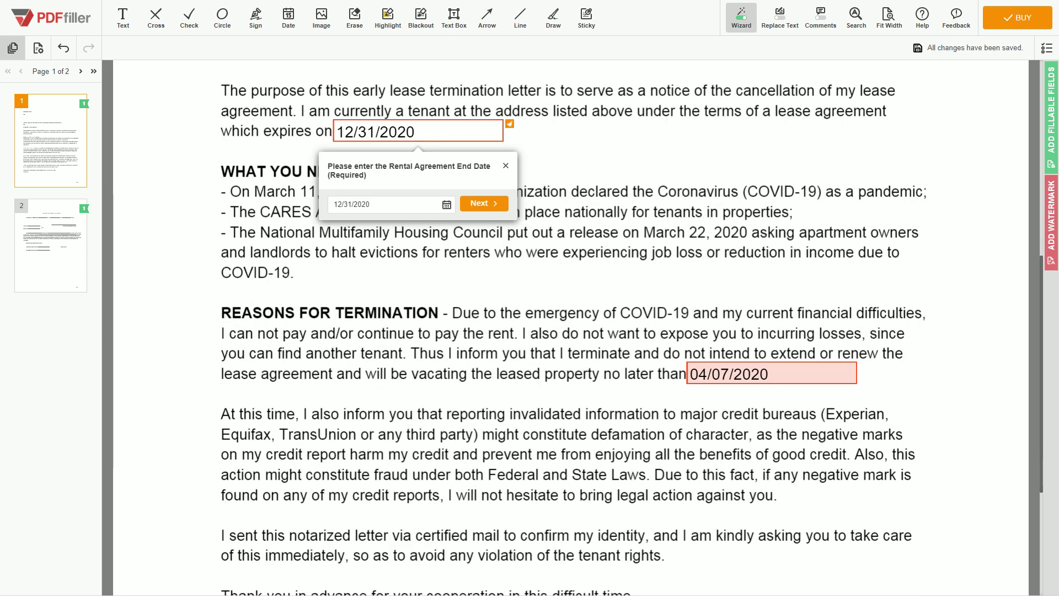
key(Return)
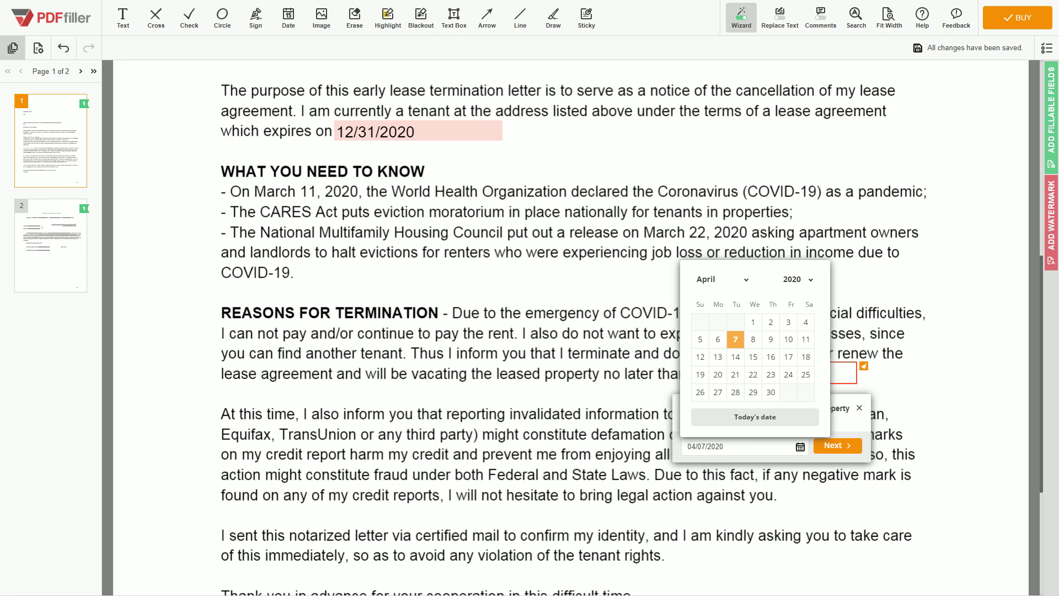
key(ctrl+a)
text(04/)
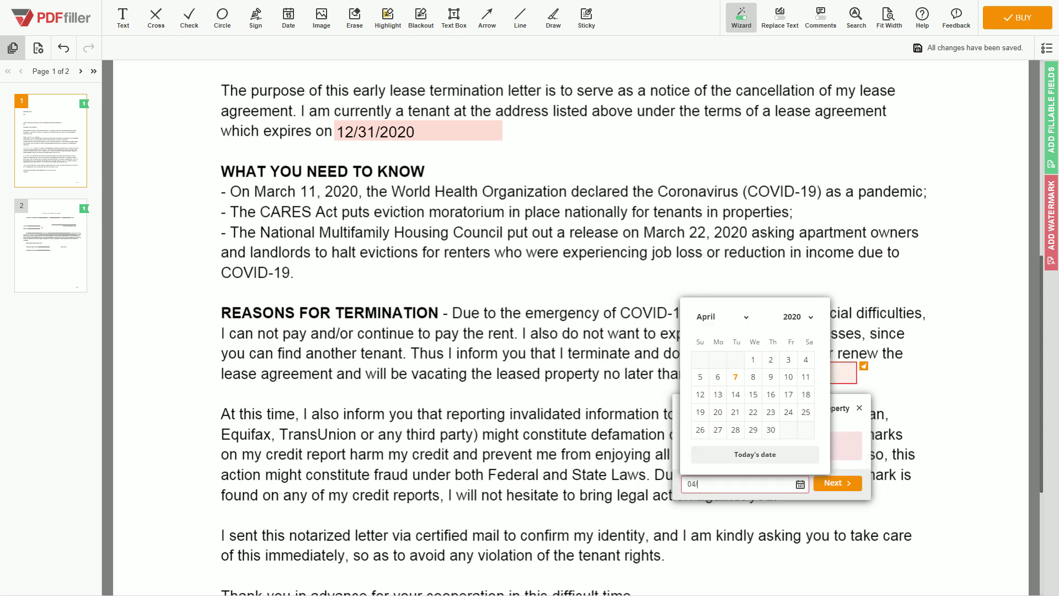
text(15/2020)
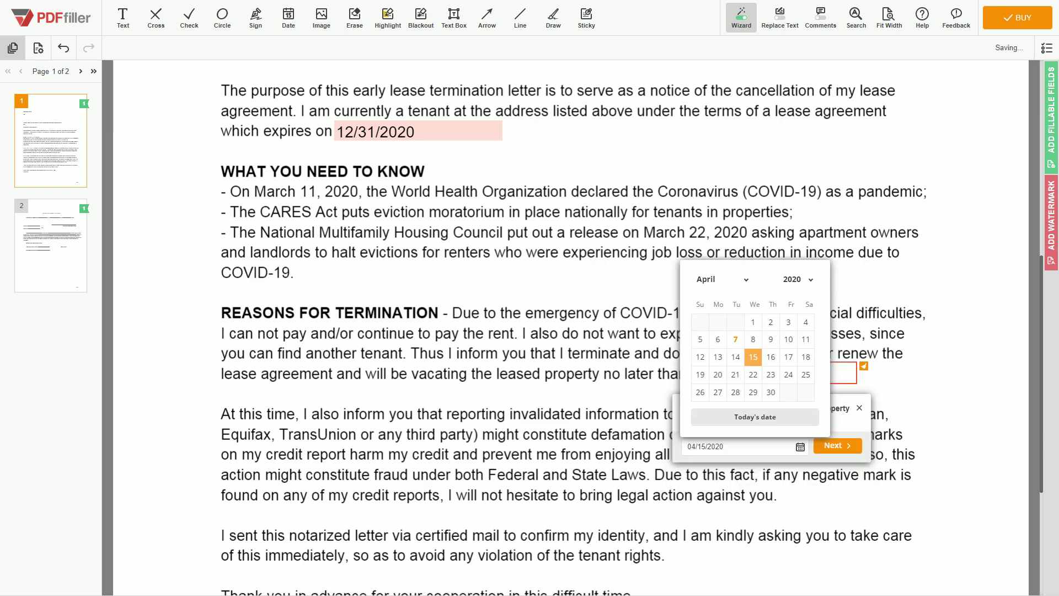
key(Return)
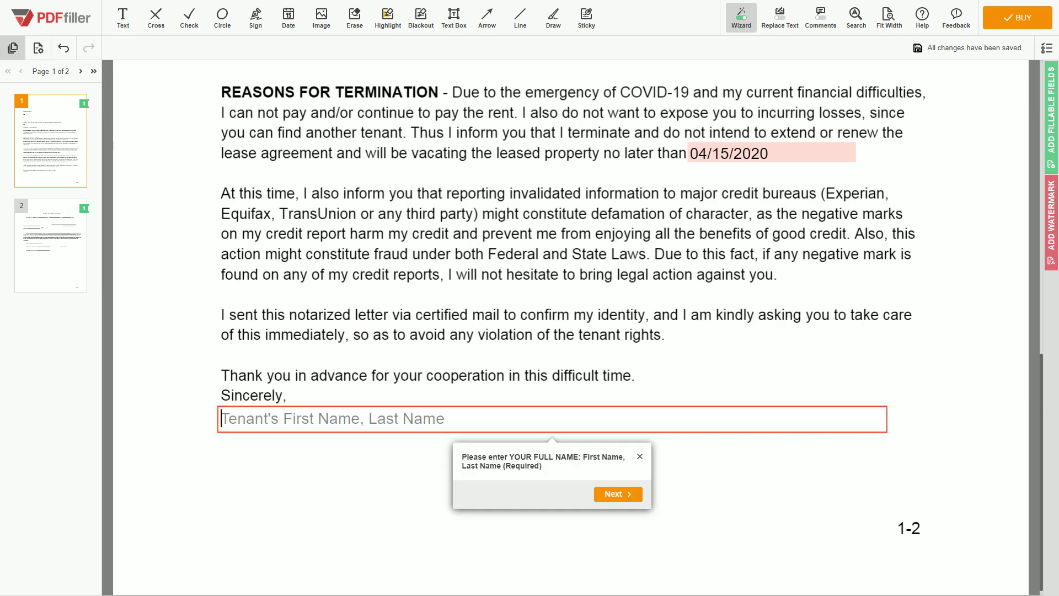
text(JOHN DOE)
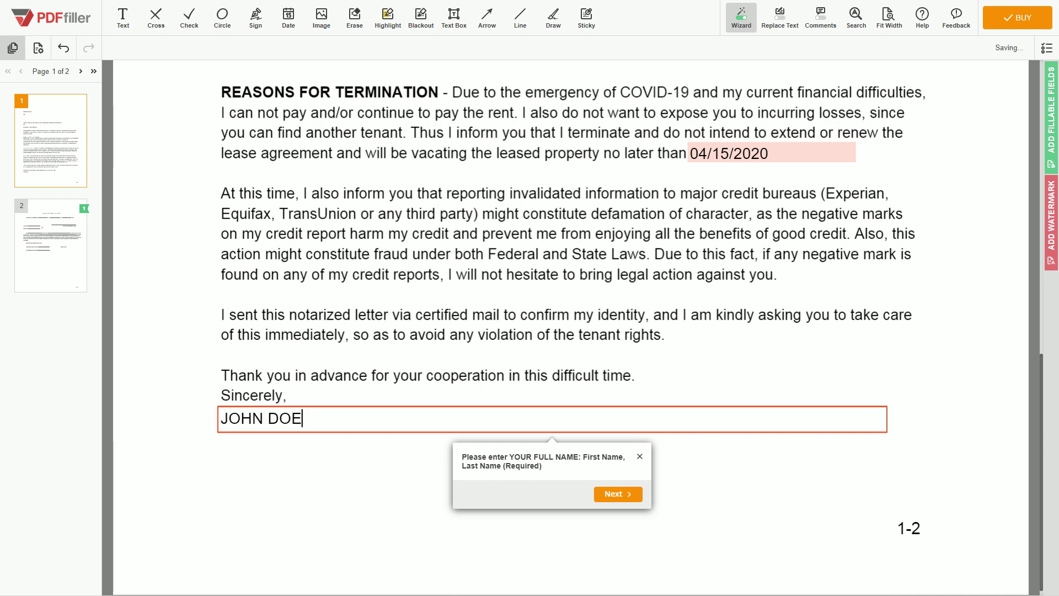
scroll(571, 330, down, 1)
- Enter JOHN DOE as tenant name in the closing and the page-2 notary acknowledgement
key(Tab)
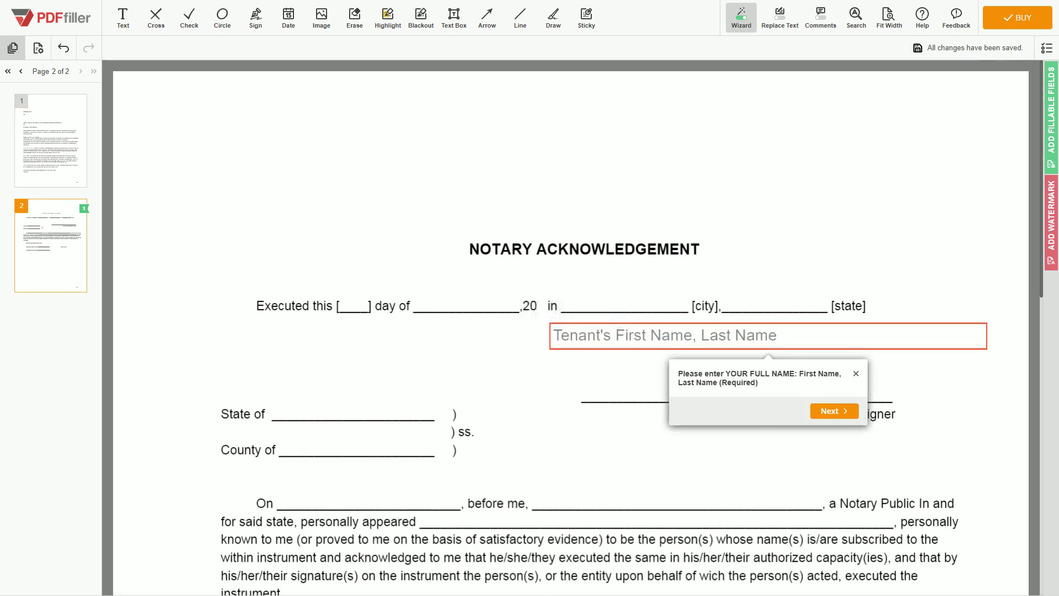
text(JOHN DOE)
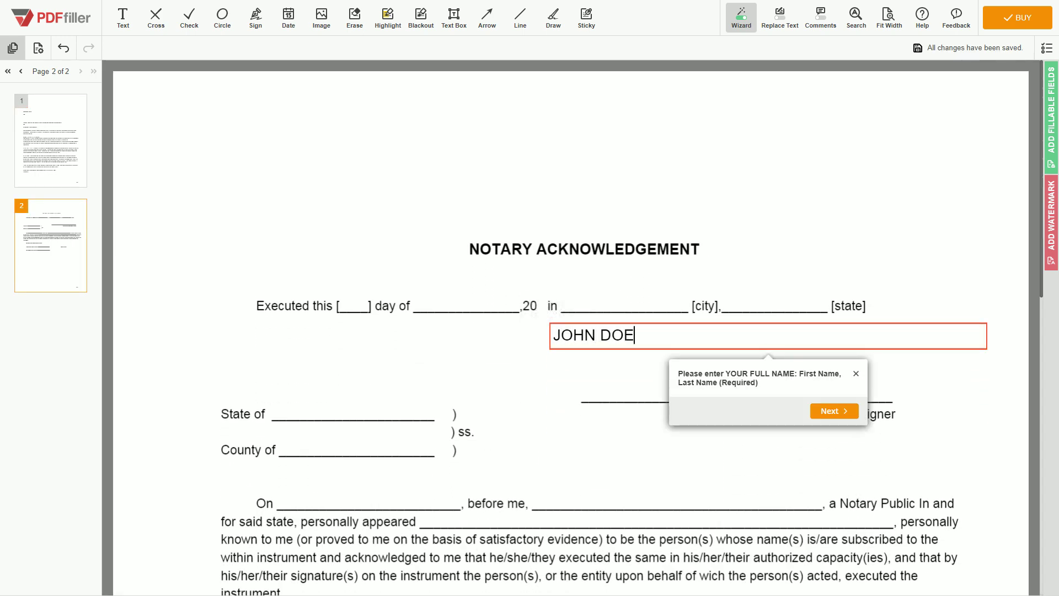
key(Tab)
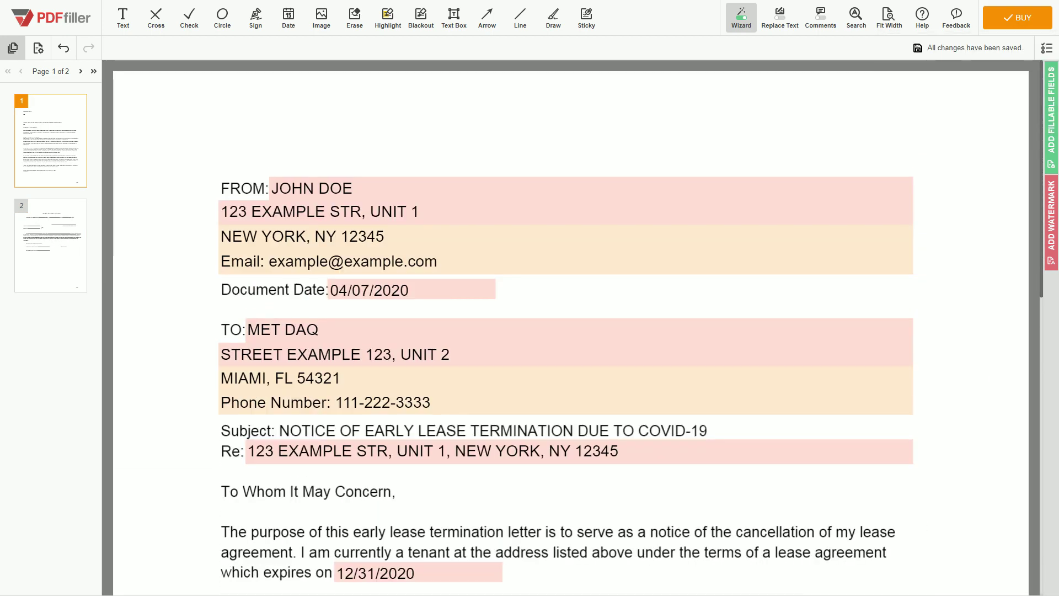
- Submit the completed form for processing via the BUY button
click(1016, 17)
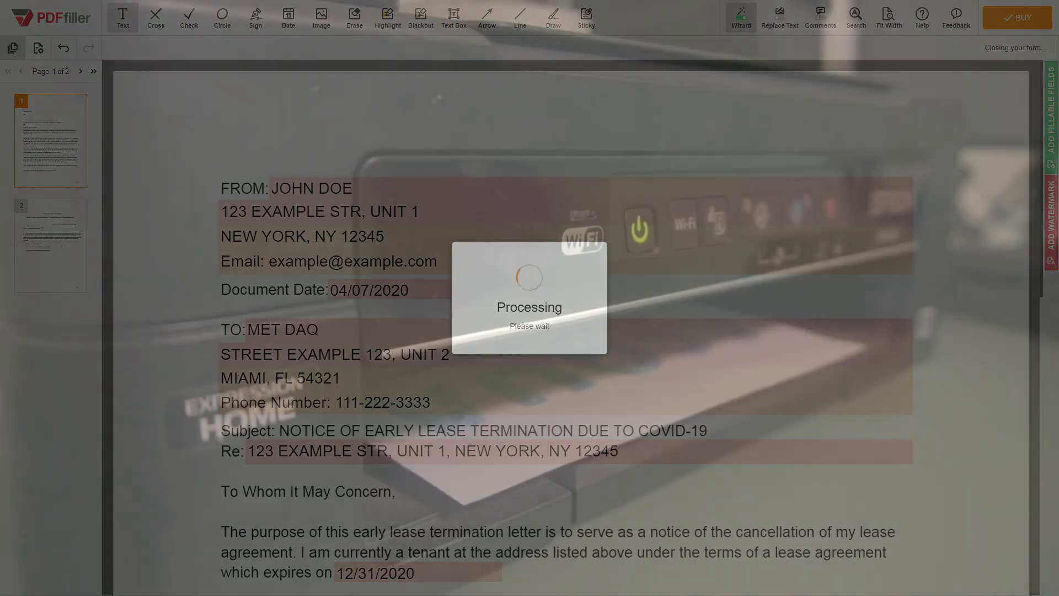